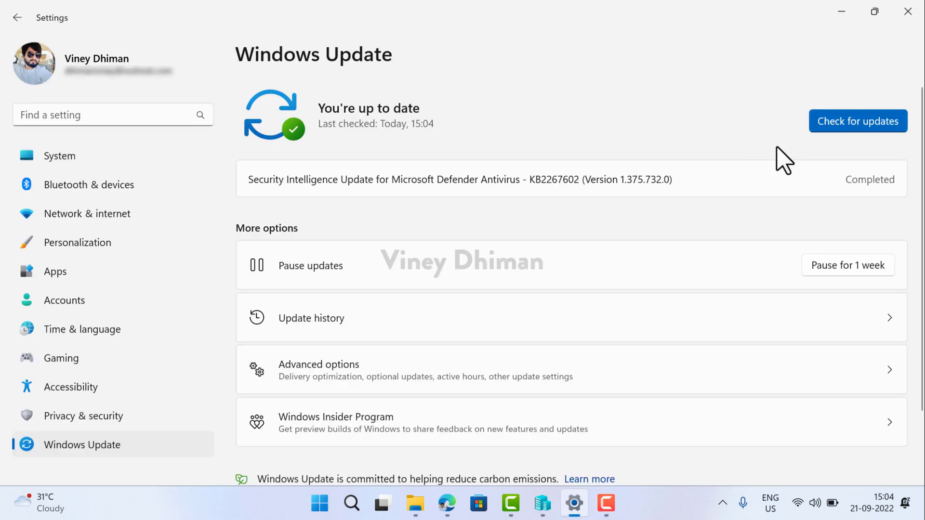
# Step: Check Windows Update, confirm the PC is up to date, and minimize Settings
pyautogui.click(831, 123)
pyautogui.click(840, 13)
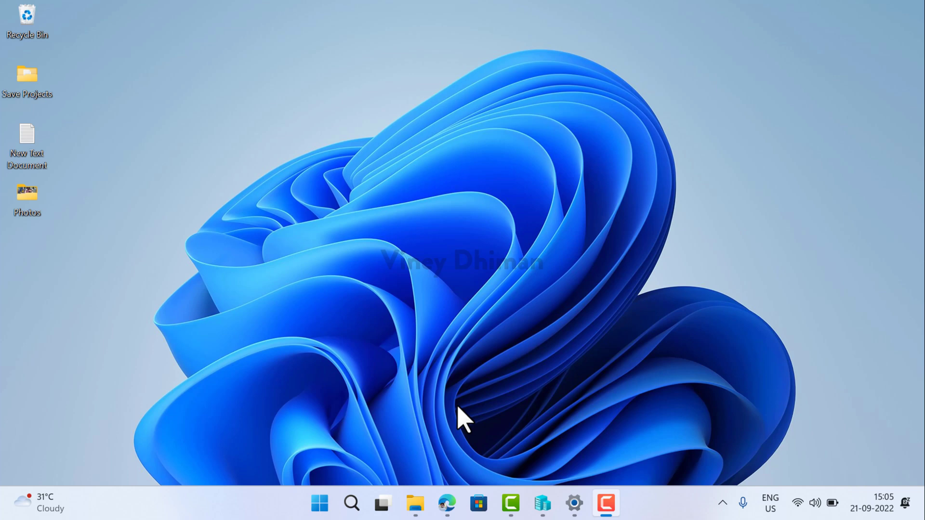
# Step: Browse Edge's Windows 11 download page to the 'Download Windows 11 Disk Image (ISO)' section
pyautogui.click(447, 503)
pyautogui.click(455, 37)
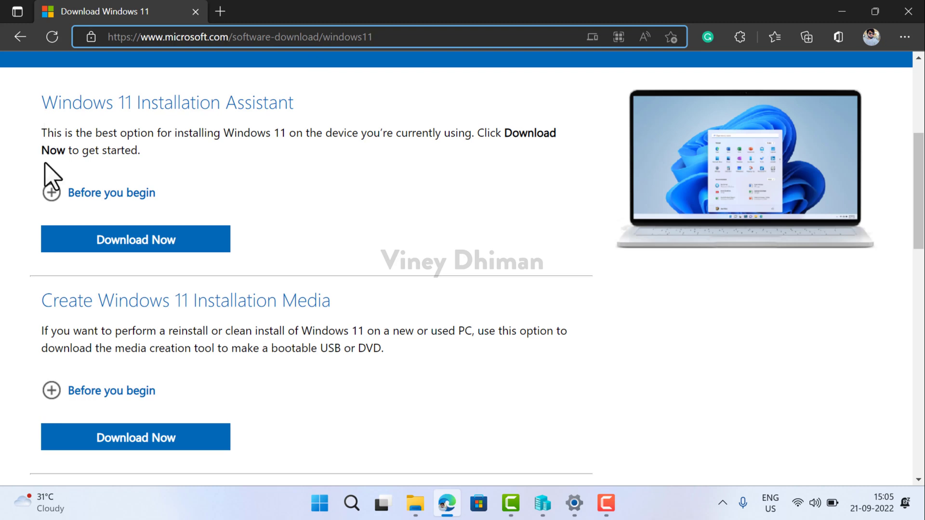
pyautogui.scroll(-3, 65, 166)
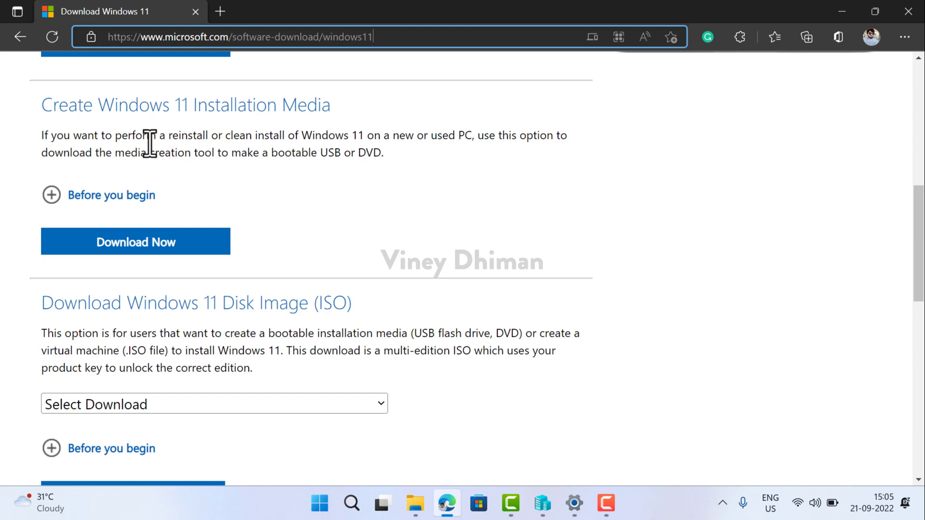
pyautogui.scroll(-2, 151, 138)
pyautogui.moveTo(41, 172); pyautogui.dragTo(351, 177)
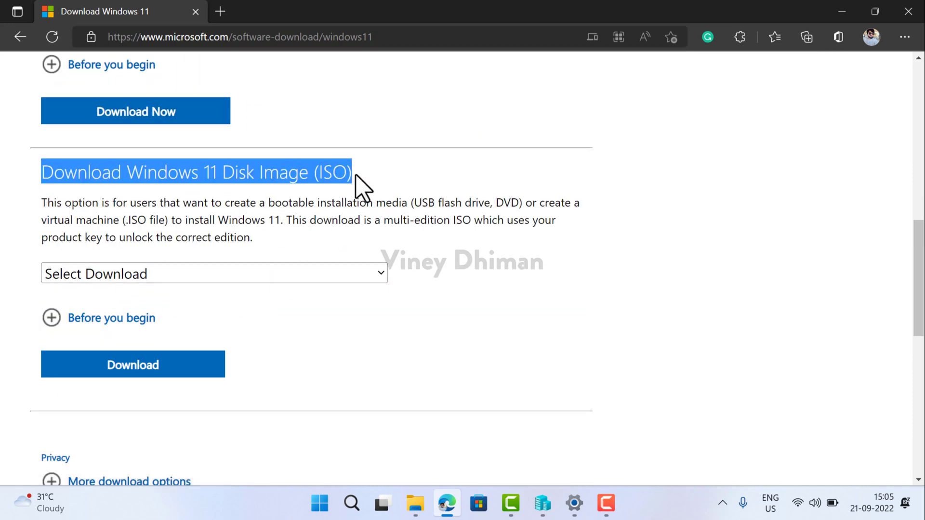
pyautogui.click(311, 217)
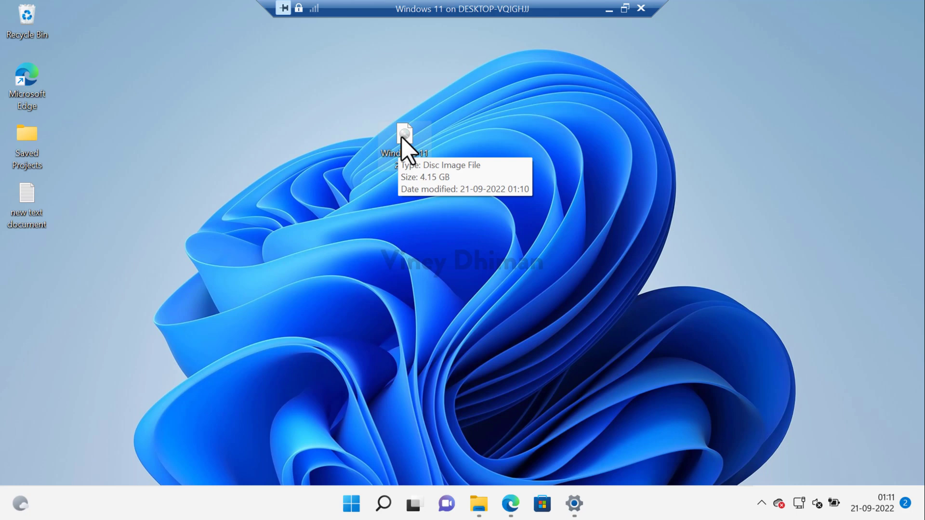
# Step: Mount the Windows 11 22h2 ISO and run setup from DVD Drive (E:)
pyautogui.click(405, 140)
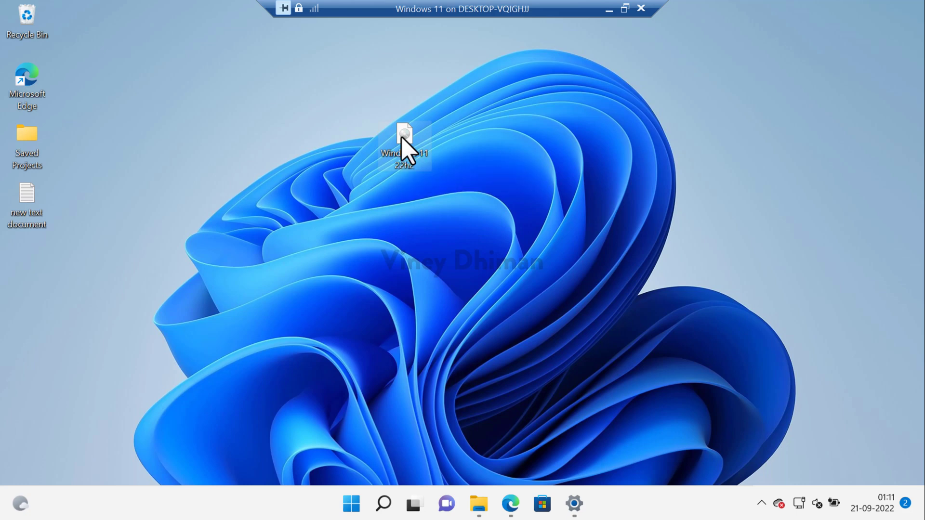
pyautogui.click(316, 164)
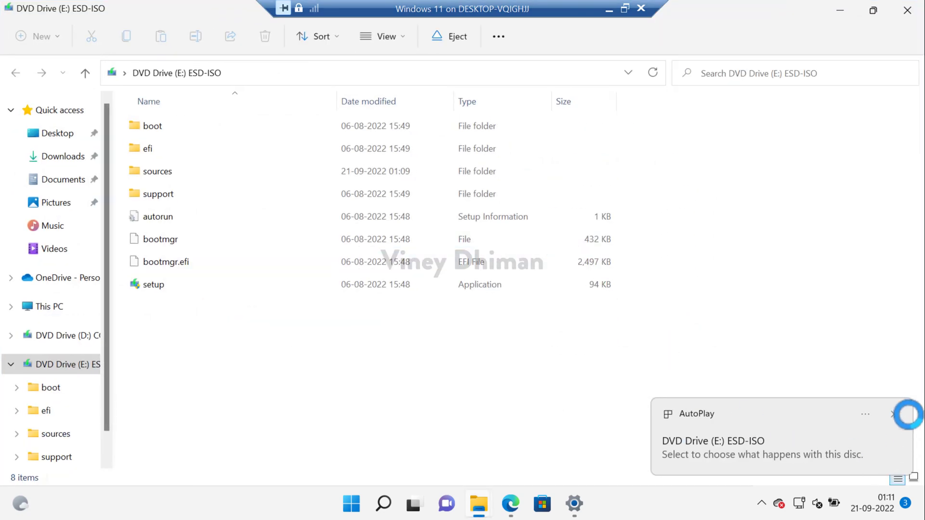
pyautogui.click(893, 413)
pyautogui.click(159, 284)
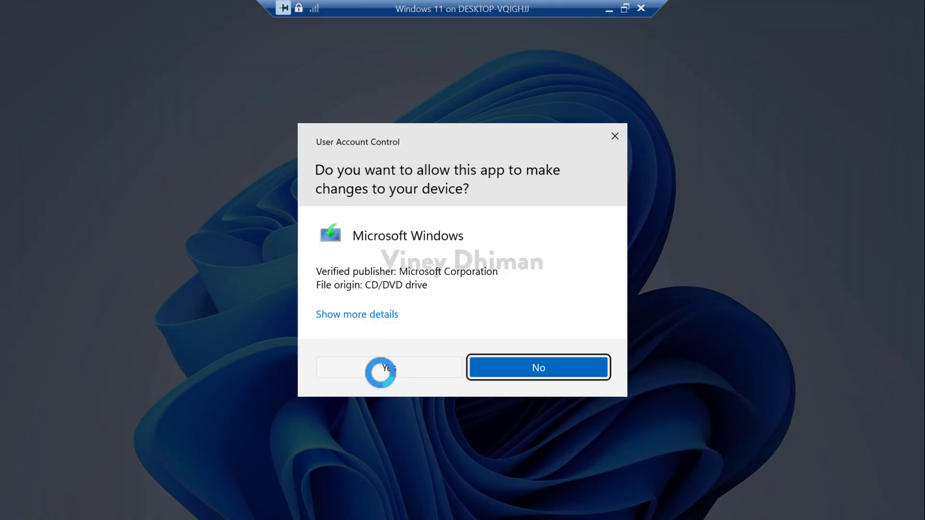
# Step: Approve the UAC prompt and set Setup's update download option to 'Not right now'
pyautogui.click(386, 368)
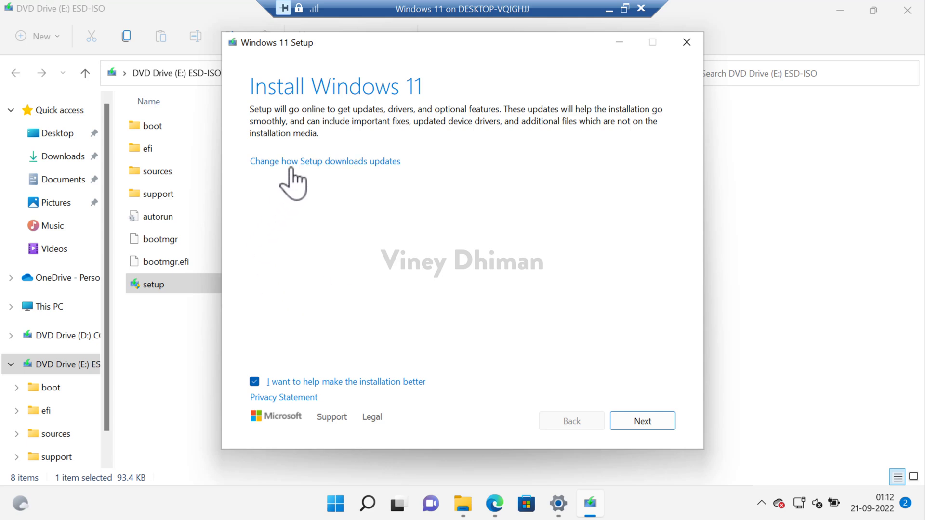
pyautogui.click(295, 165)
pyautogui.click(260, 198)
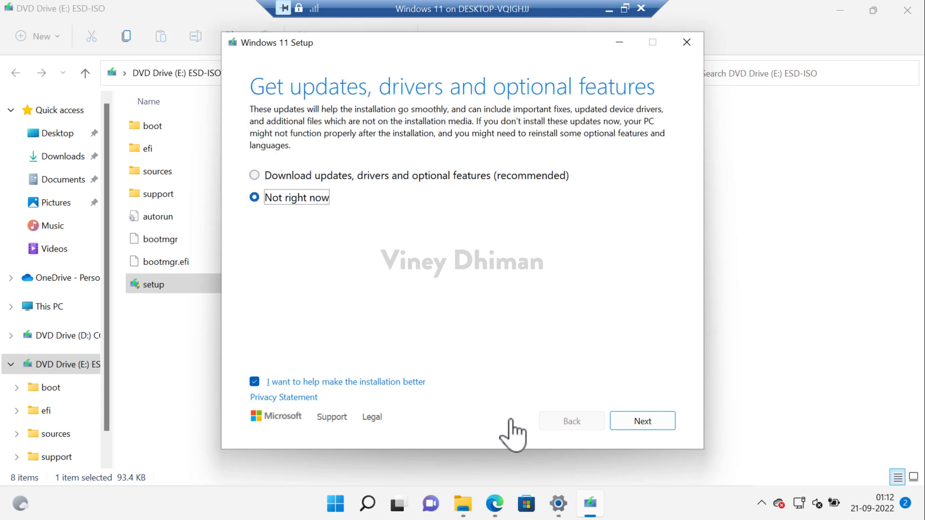
pyautogui.click(642, 421)
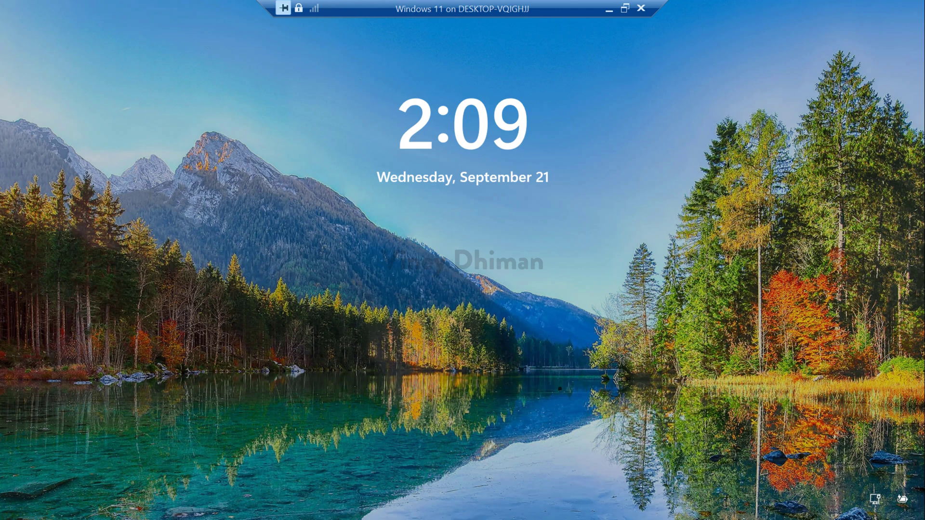
# Step: Dismiss the Windows 11 lock screen to reach the PIN sign-in
pyautogui.click(568, 402)
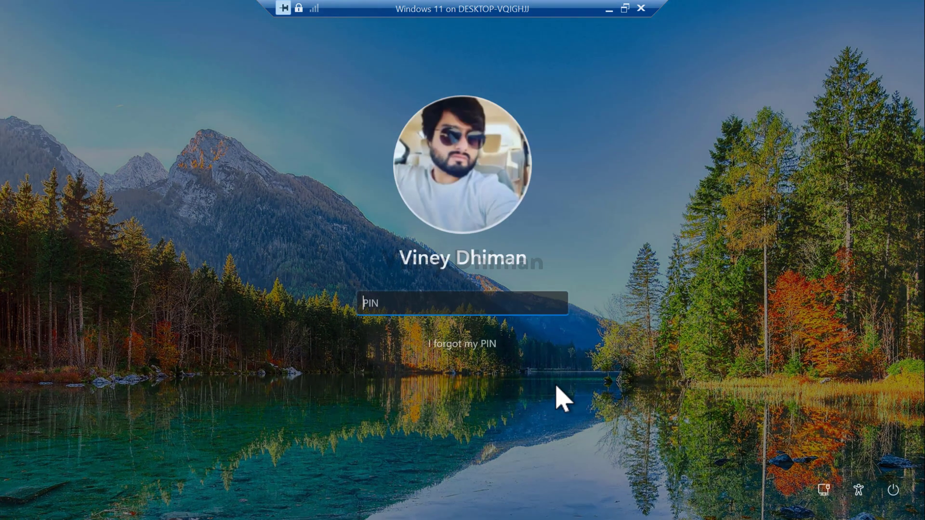
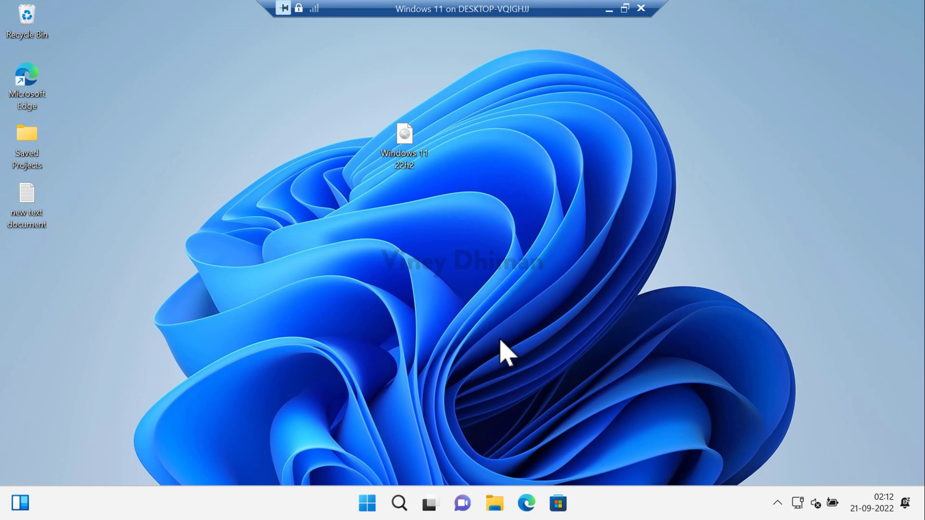
# Step: Search for winver and open About Windows showing Version 22H2, OS Build 22621.382
pyautogui.click(399, 503)
pyautogui.write('winve')
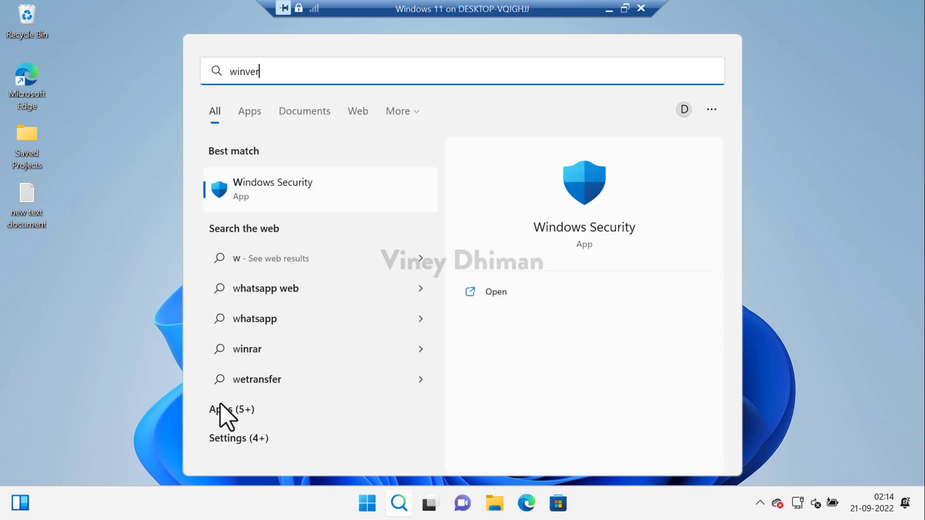
pyautogui.write('r')
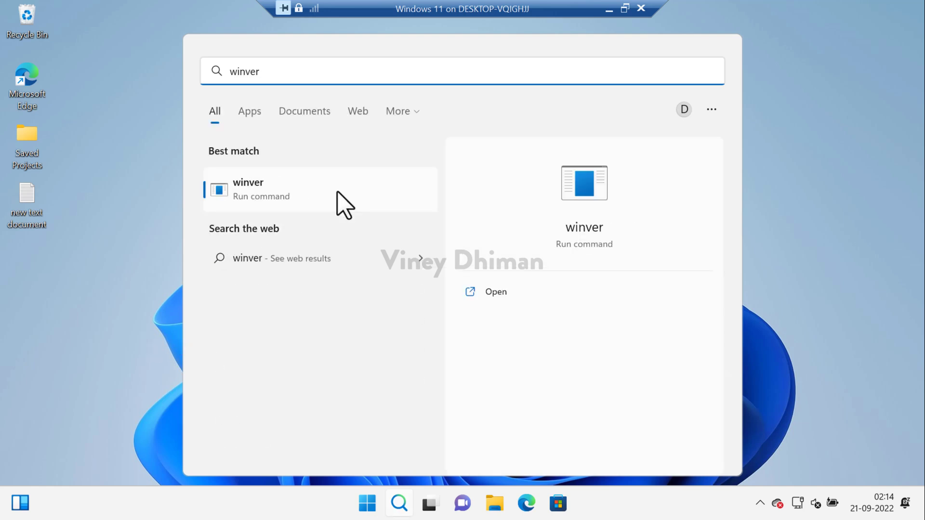
pyautogui.click(345, 204)
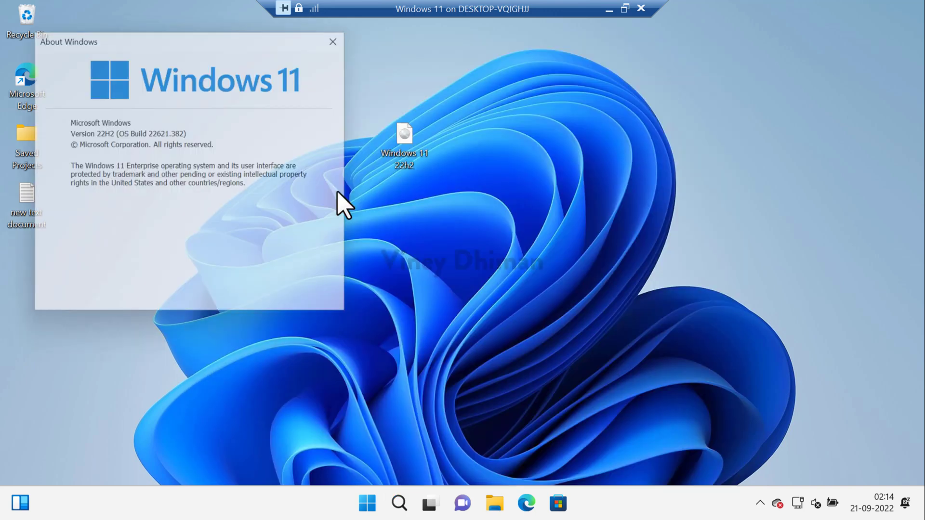